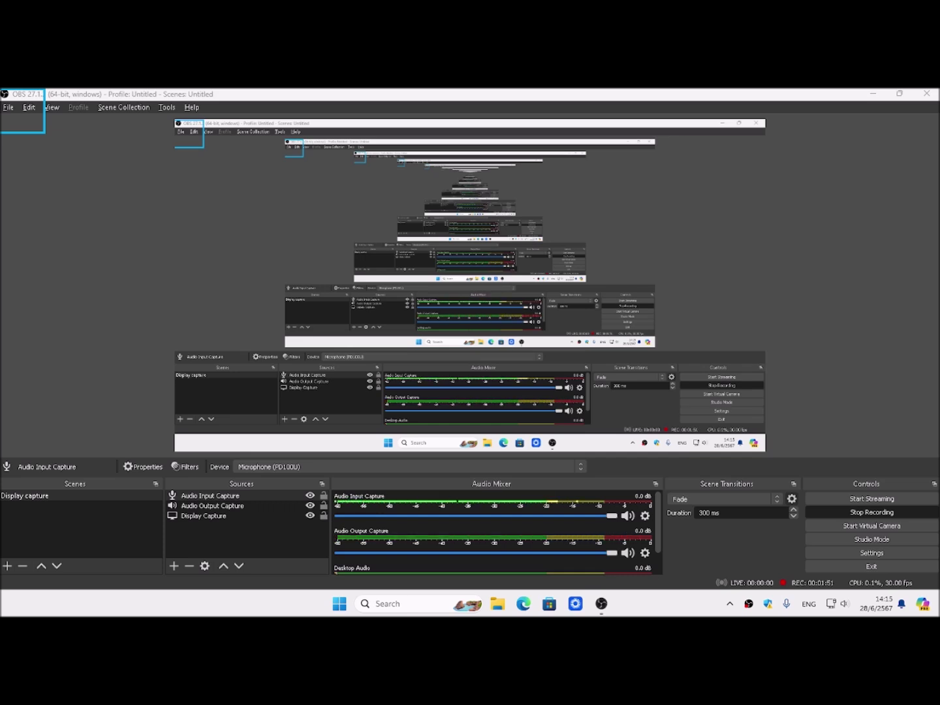
Step: Show the desktop, open Narrator Home from the hidden notification-area icons, and turn Narrator off
{"action": "mouse_move", "coordinate": [601, 603]}
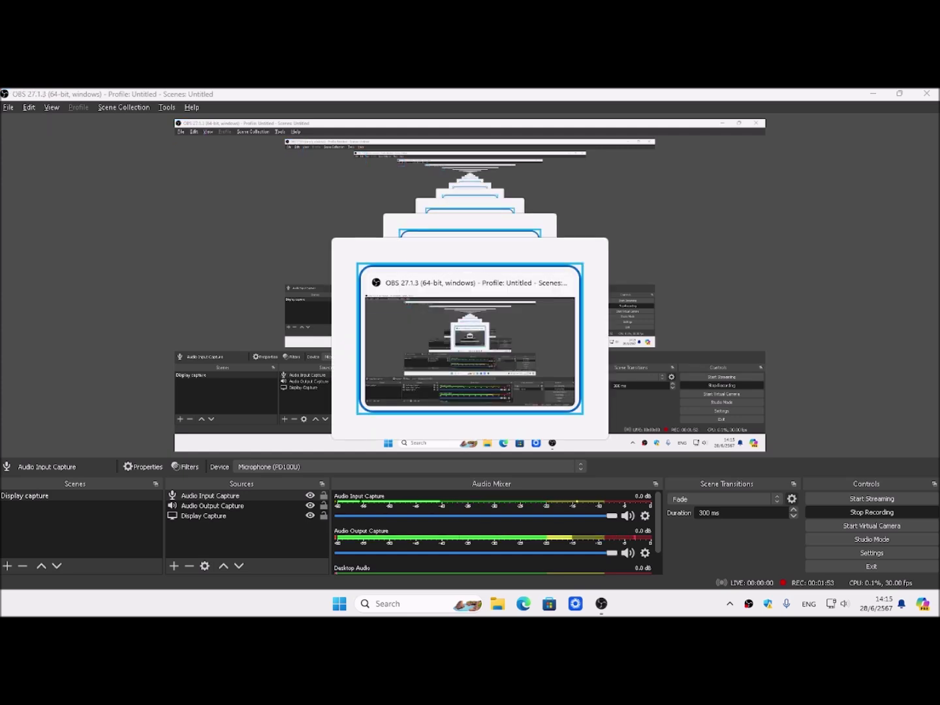
{"action": "key", "text": "super+d"}
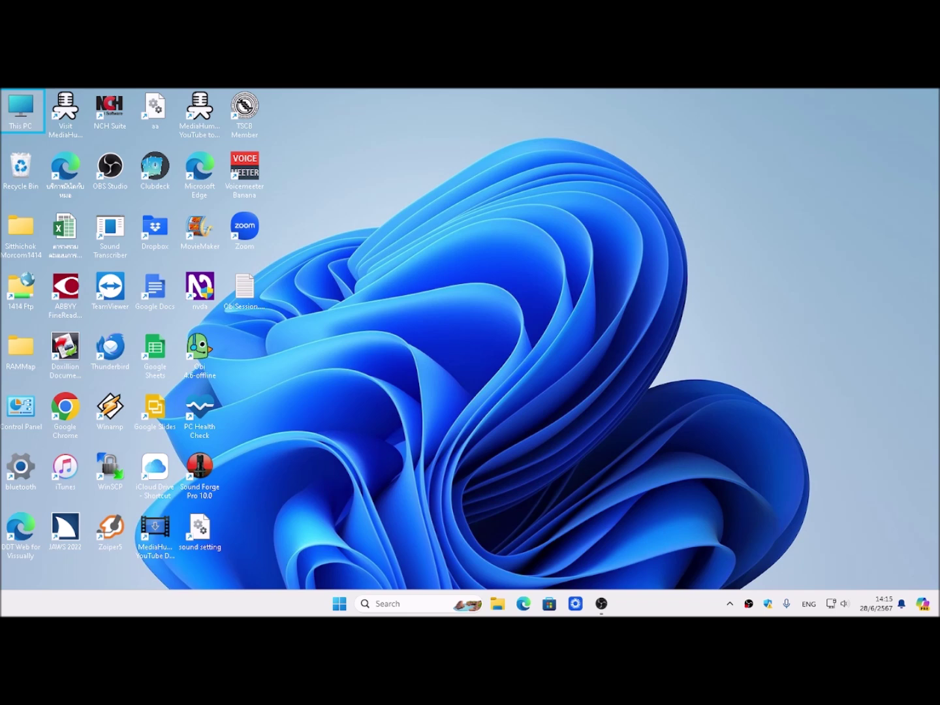
{"action": "key", "text": "super+b"}
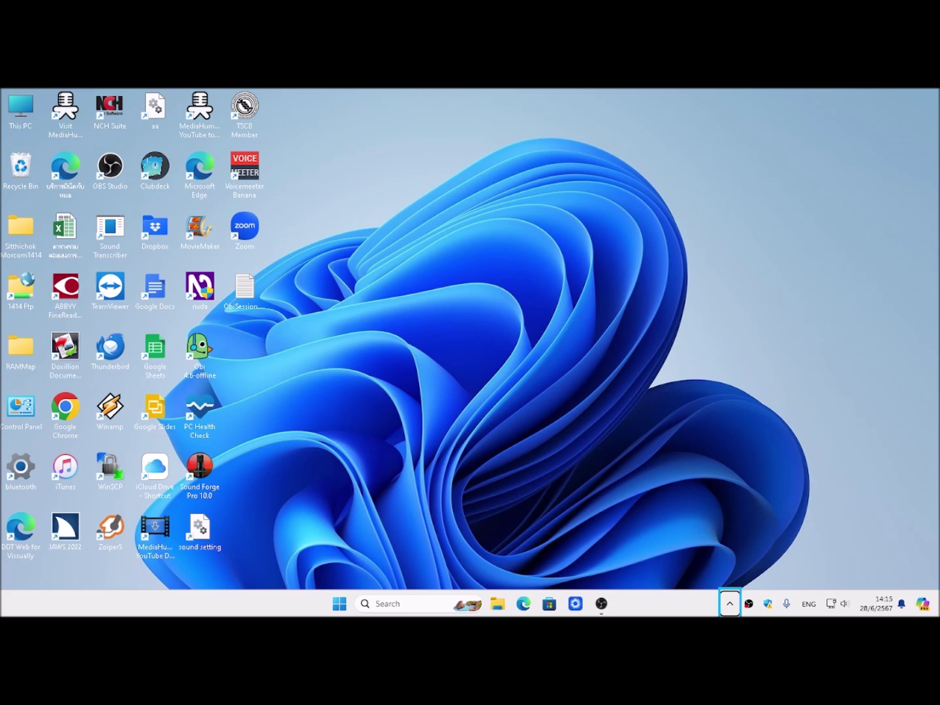
{"action": "key", "text": "Return"}
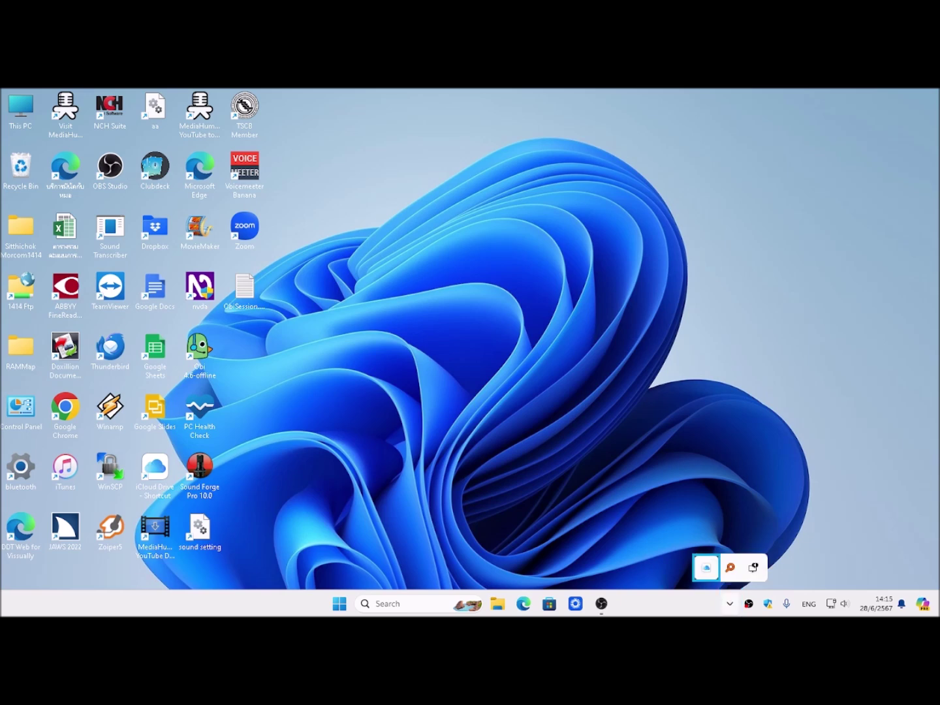
{"action": "key", "text": "Right"}
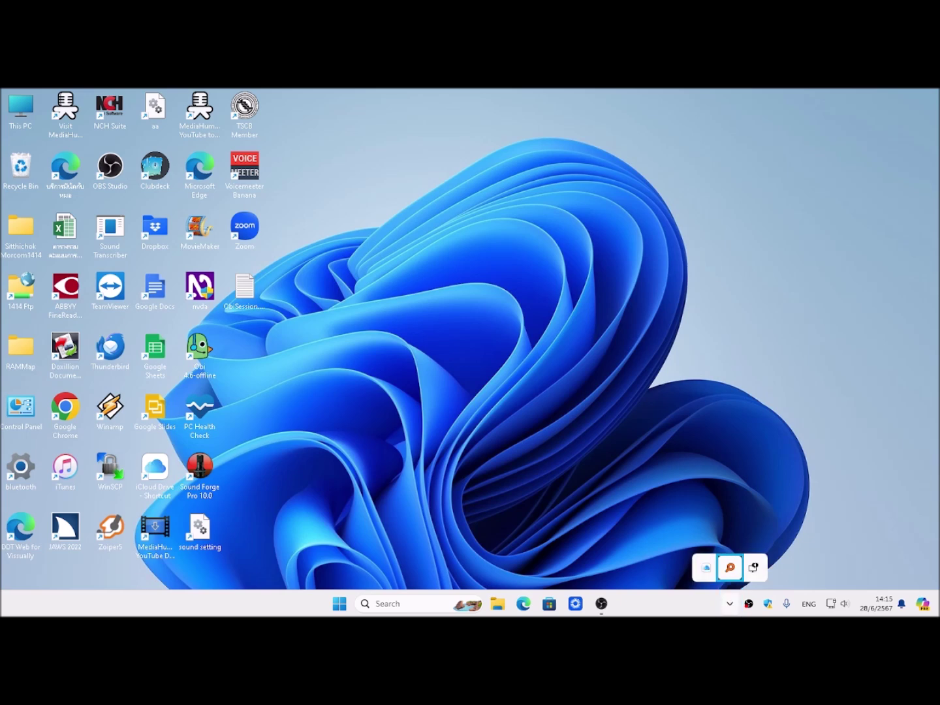
{"action": "key", "text": "Right"}
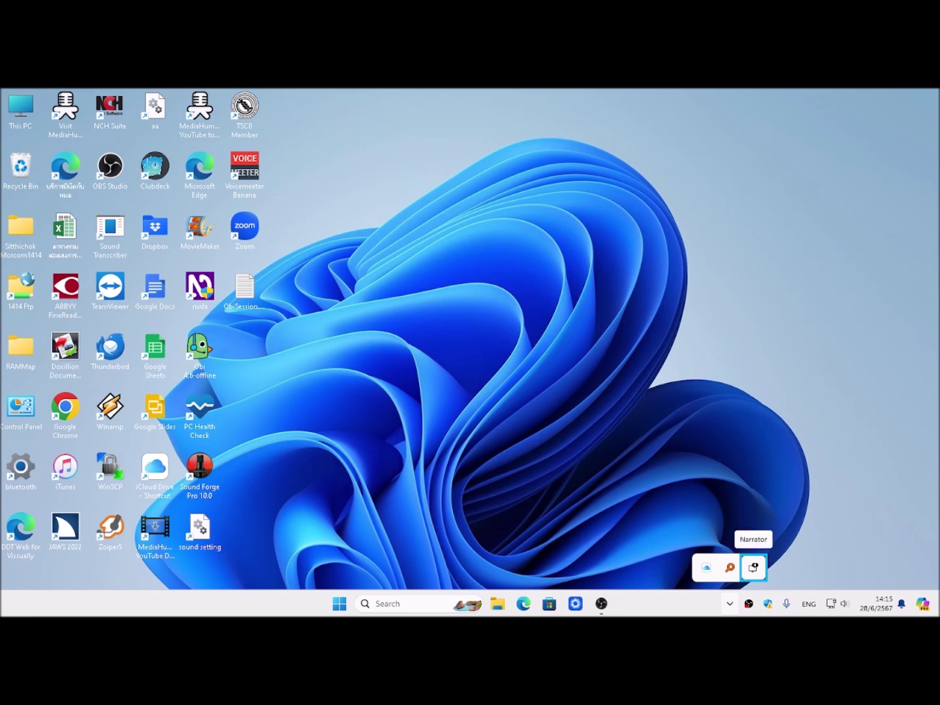
{"action": "key", "text": "Return"}
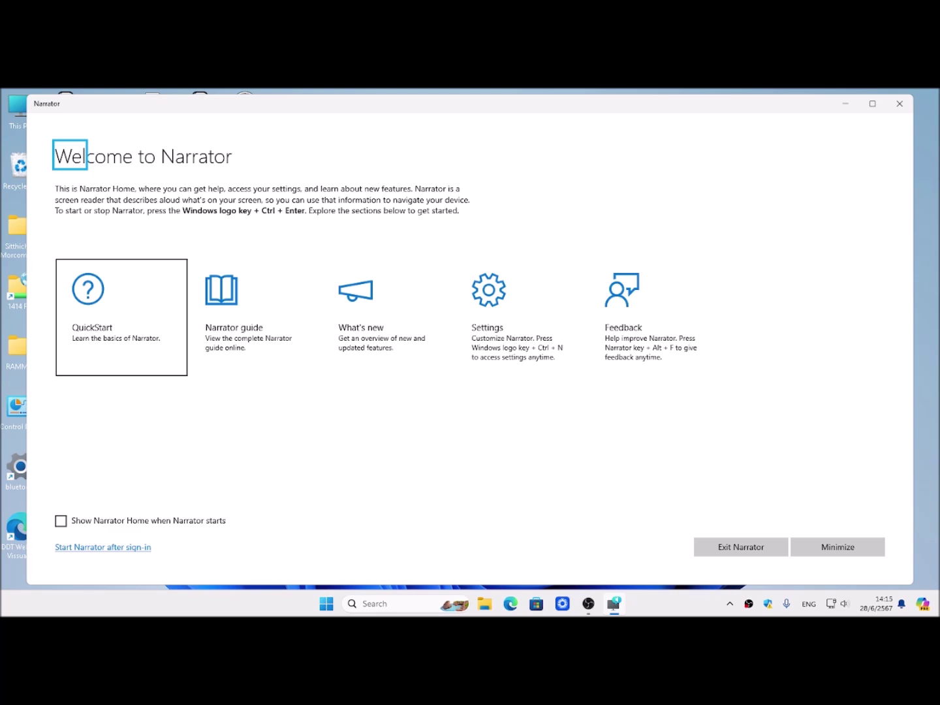
{"action": "key", "text": "ctrl+super+Return"}
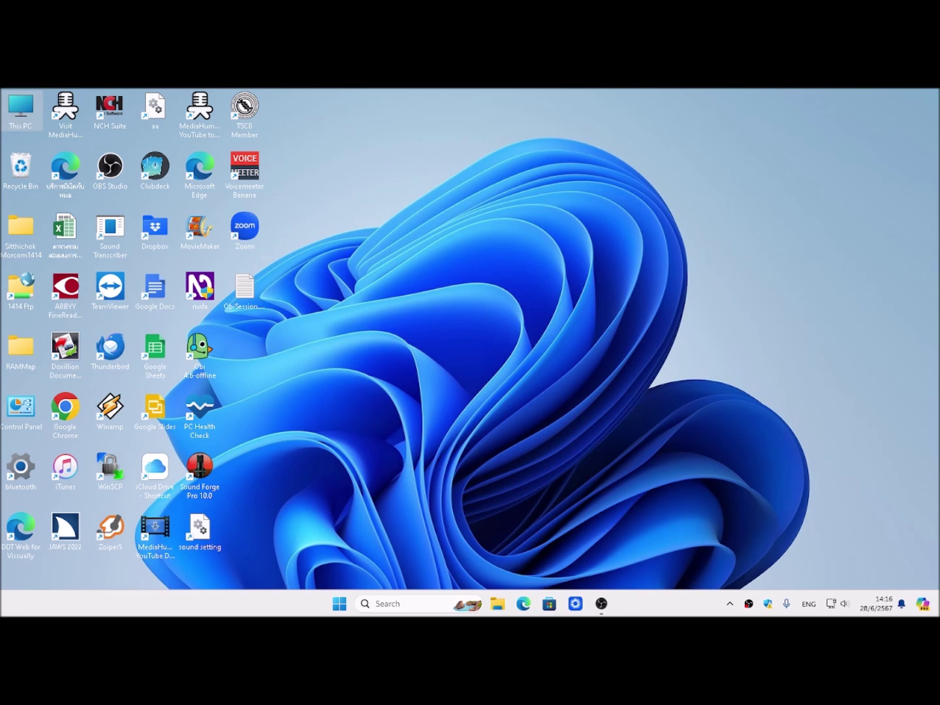
{"action": "key", "text": "Home"}
{"action": "key", "text": "alt+Tab"}
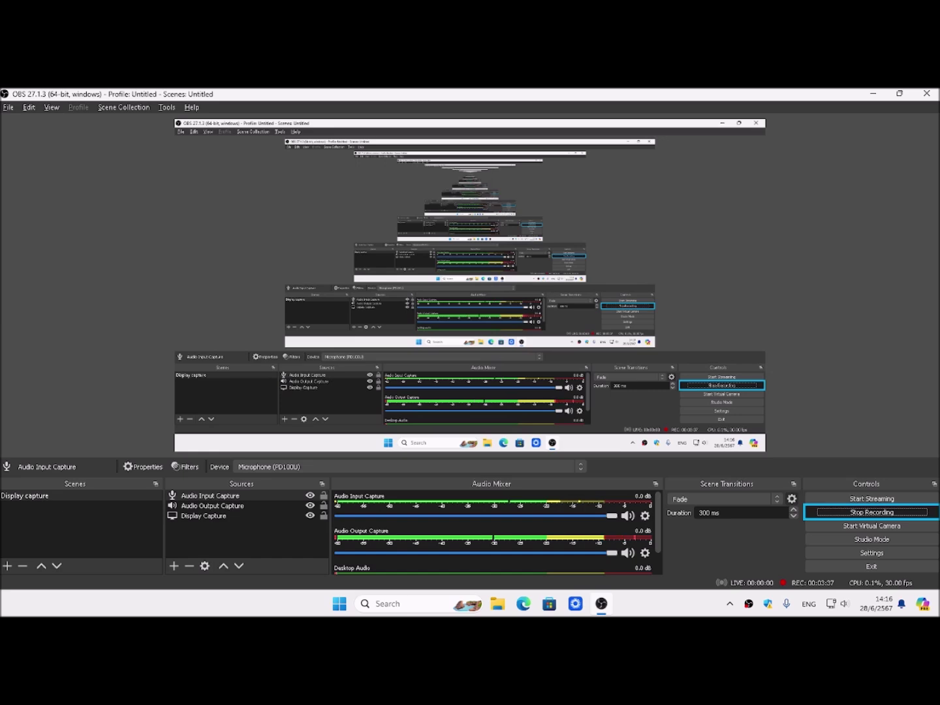
{"action": "key", "text": "super+d"}
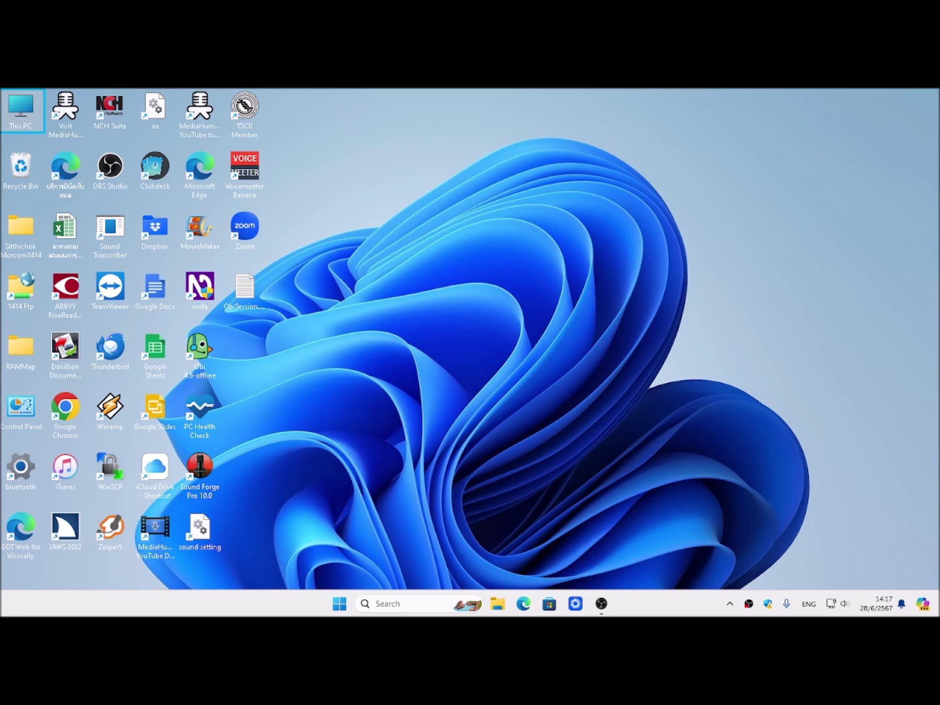
Step: Open the Narrator accessibility settings and expand the Narrator entry to reach its sign-in start options
{"action": "key", "text": "super+ctrl+n"}
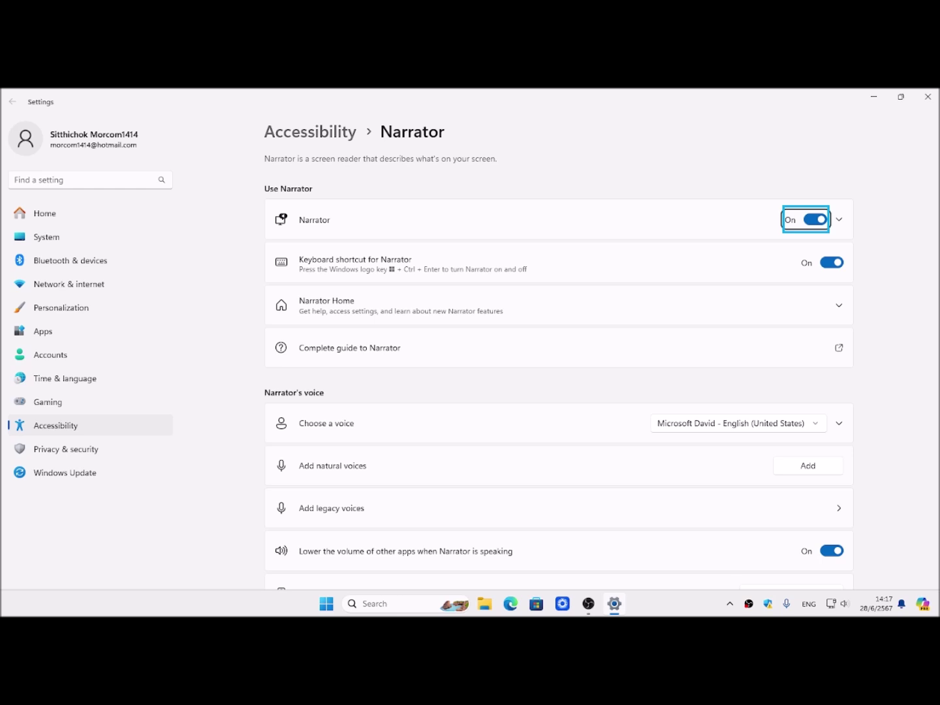
{"action": "key", "text": "Tab"}
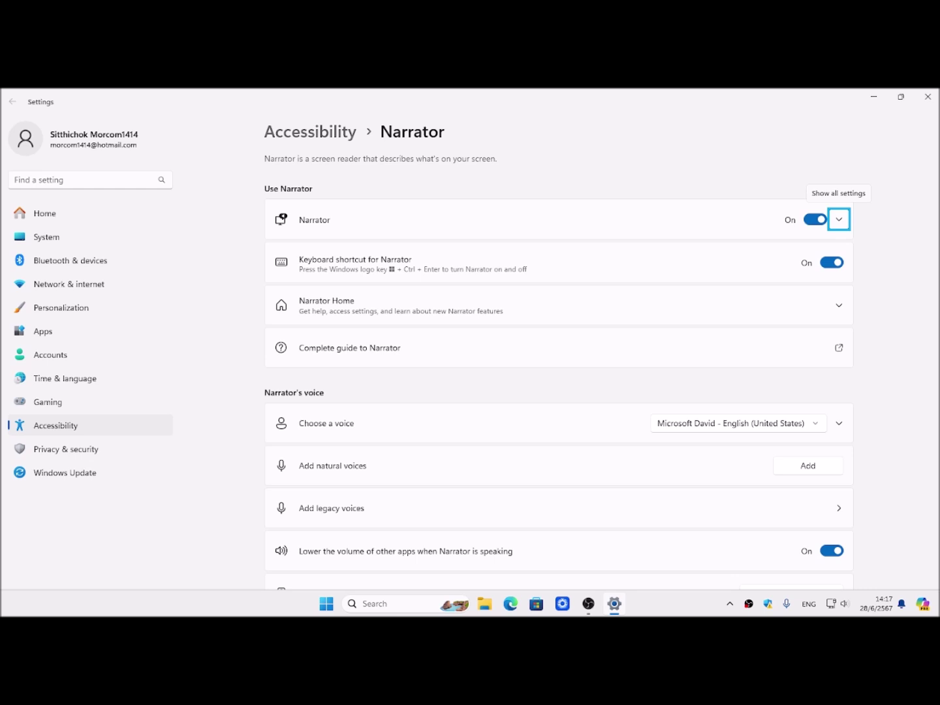
{"action": "key", "text": "Return"}
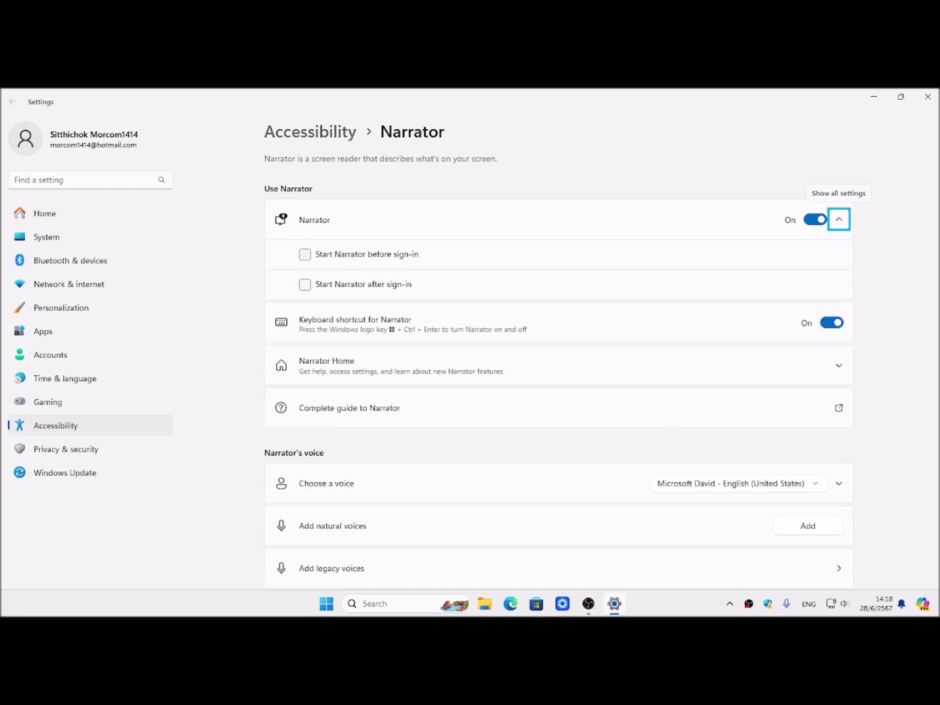
Step: Switch the Start Narrator after sign-in option on and back off
{"action": "key", "text": "Tab"}
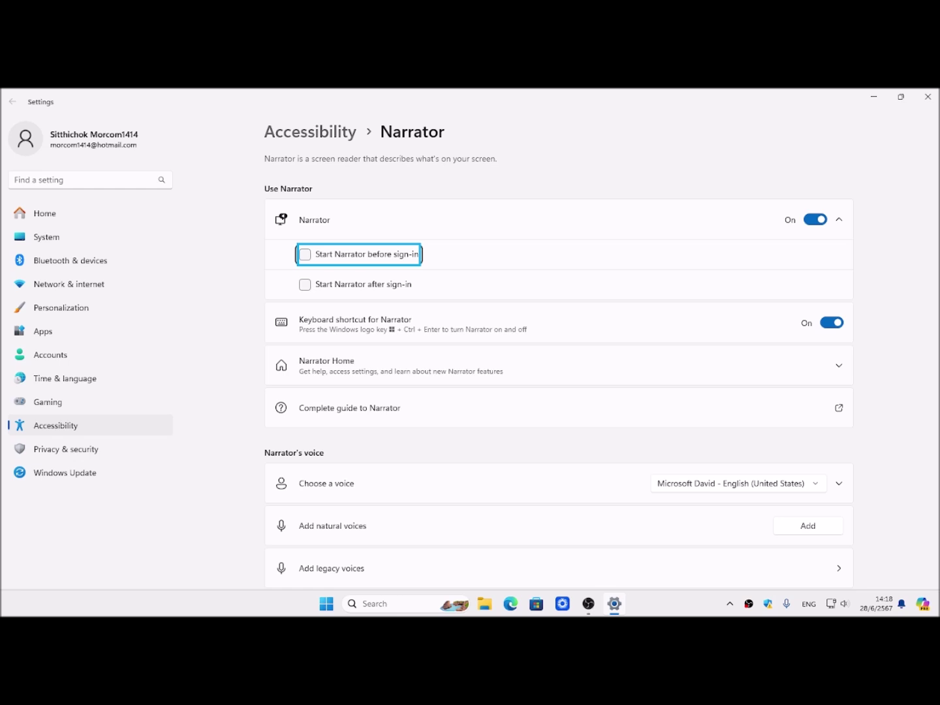
{"action": "key", "text": "Down"}
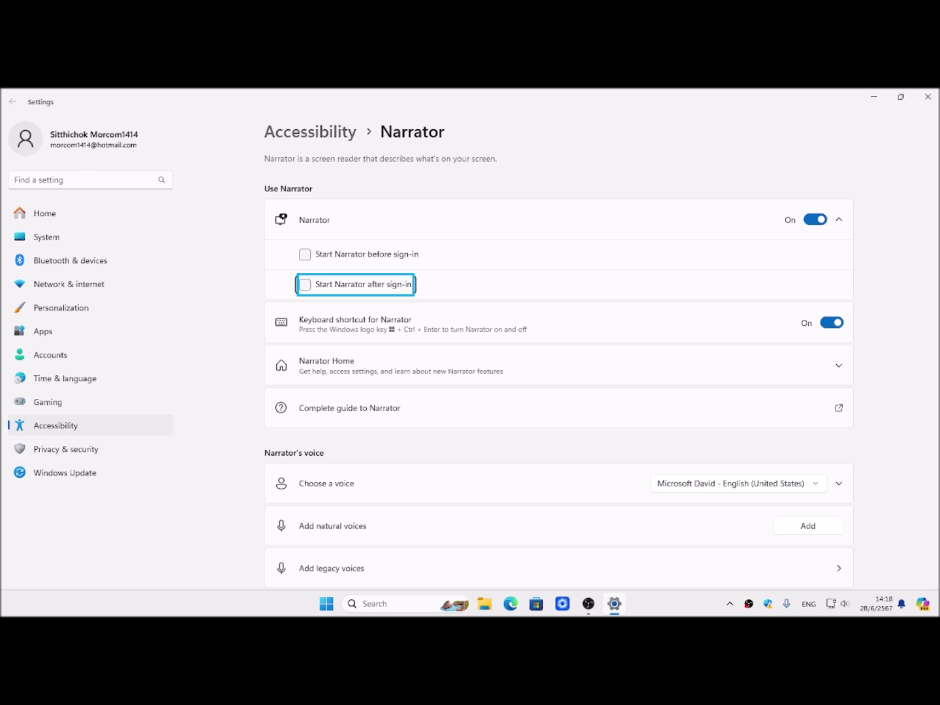
{"action": "key", "text": "space"}
{"action": "key", "text": "Up"}
{"action": "key", "text": "Down"}
{"action": "key", "text": "space"}
Step: Expand the Narrator Home entry in the Use Narrator section
{"action": "key", "text": "Tab"}
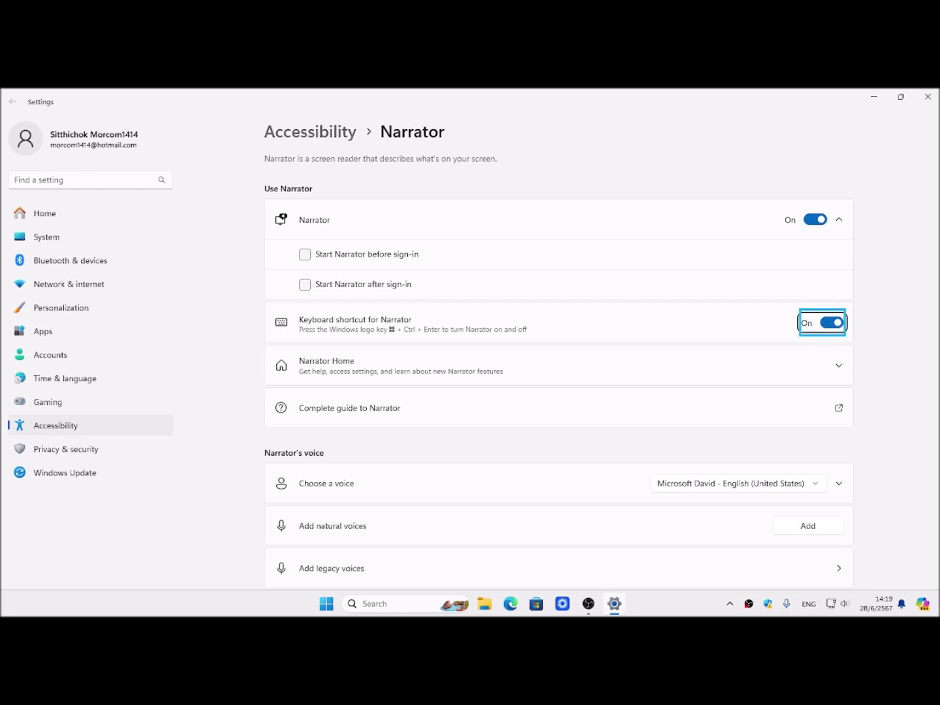
{"action": "key", "text": "Tab"}
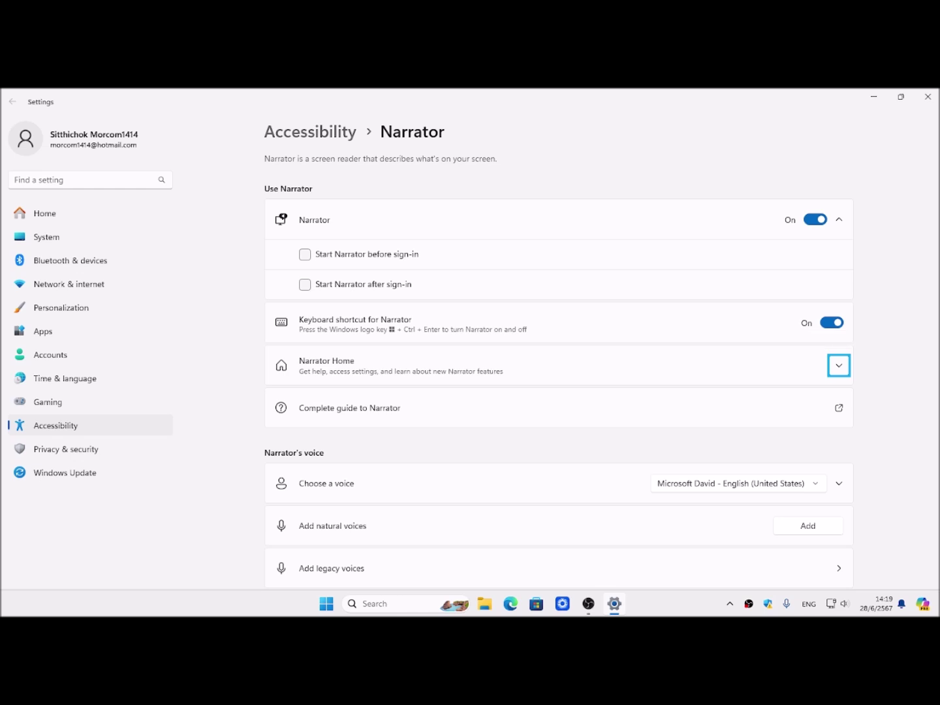
{"action": "key", "text": "Tab"}
{"action": "key", "text": "shift+Tab"}
{"action": "key", "text": "Tab"}
{"action": "key", "text": "shift+Tab"}
{"action": "key", "text": "Return"}
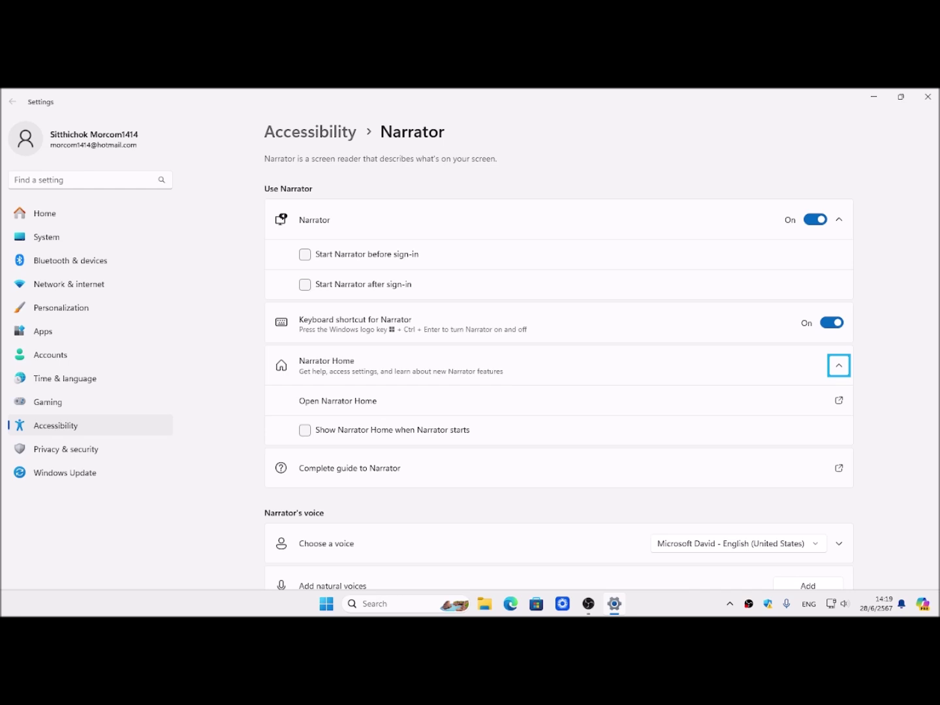
Step: Switch Show Narrator Home when Narrator starts on and back off, and close Settings
{"action": "key", "text": "Tab"}
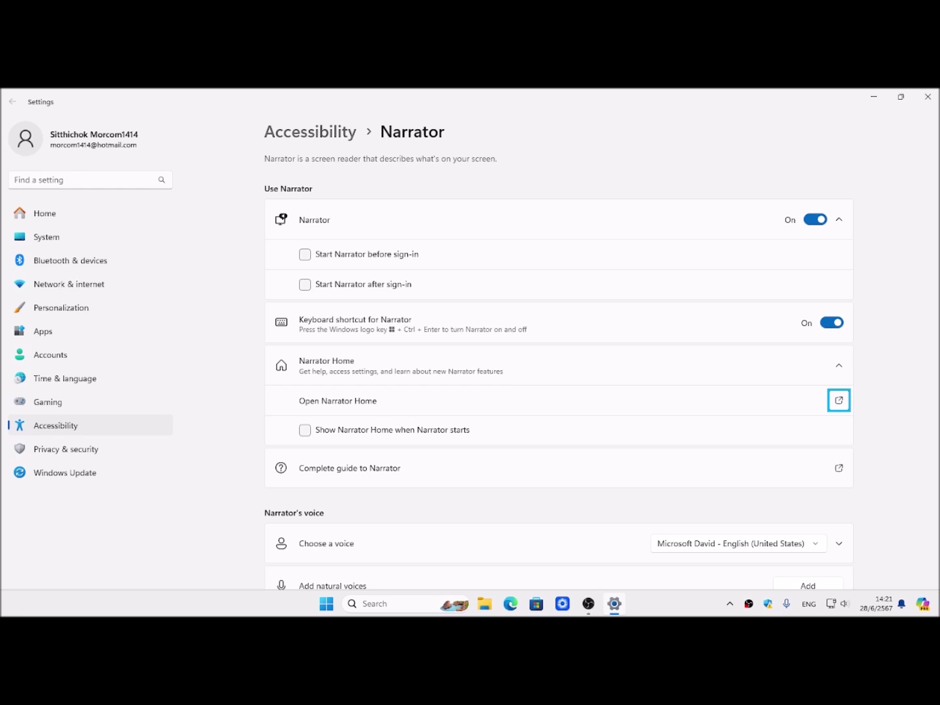
{"action": "key", "text": "Tab"}
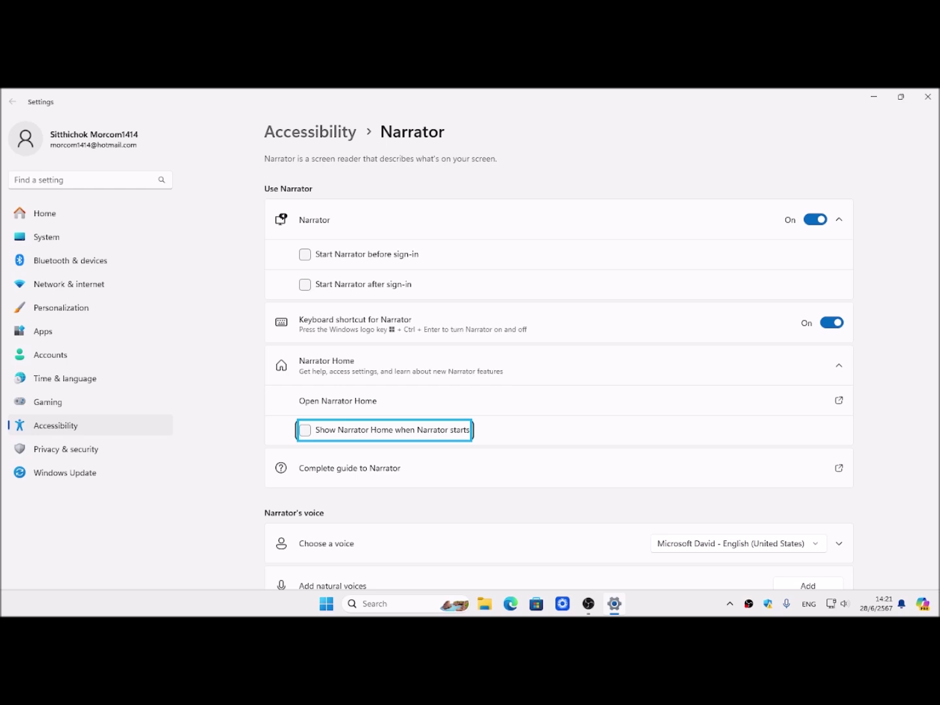
{"action": "key", "text": "shift+Tab"}
{"action": "key", "text": "Tab"}
{"action": "key", "text": "space"}
{"action": "key", "text": "shift+Tab"}
{"action": "key", "text": "Tab"}
{"action": "key", "text": "space"}
{"action": "key", "text": "alt+F4"}
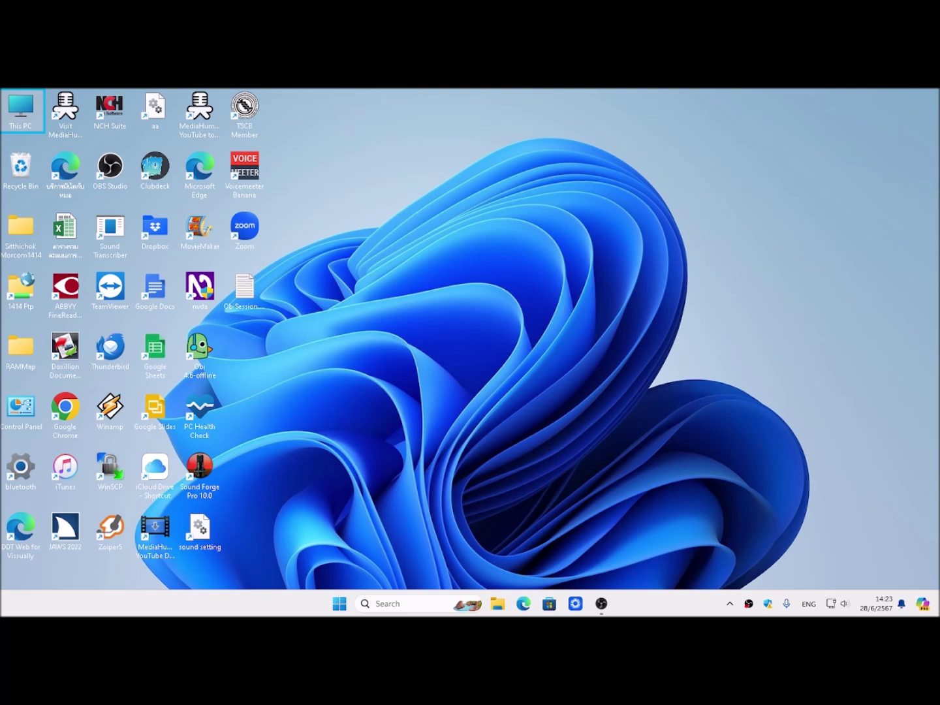
Step: Open the Narrator accessibility settings again and expand the Narrator Home entry up to its startup display option
{"action": "key", "text": "super+ctrl+n"}
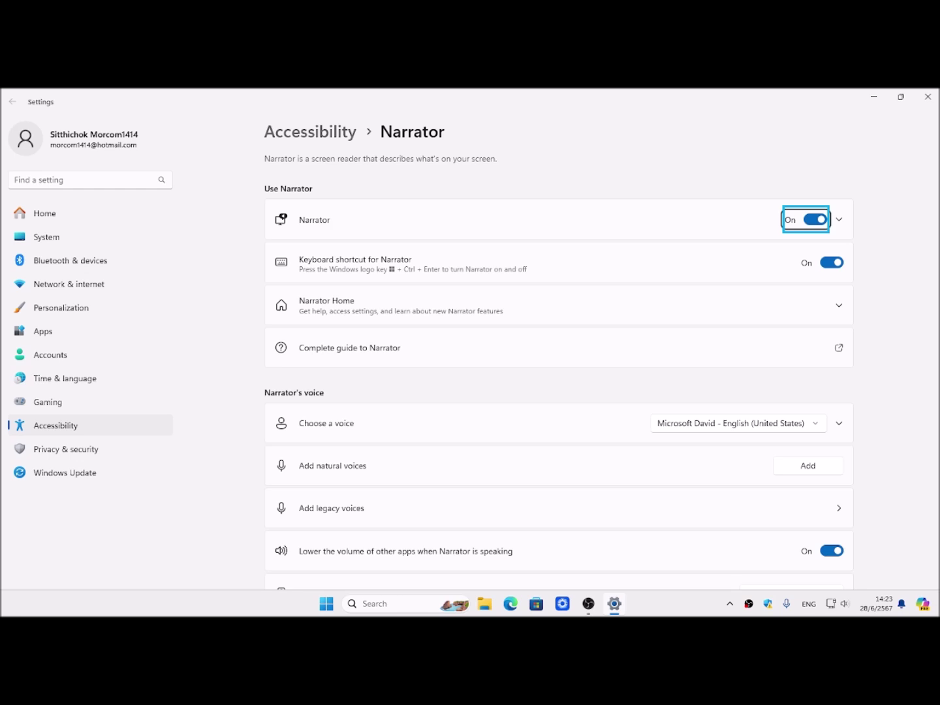
{"action": "key", "text": "Tab"}
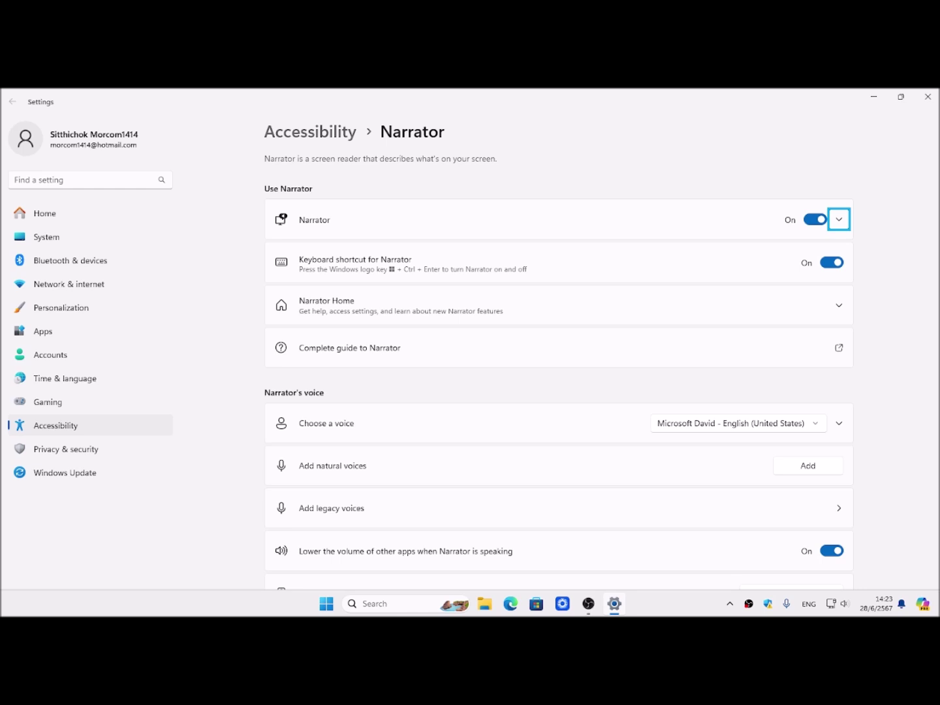
{"action": "key", "text": "Tab"}
{"action": "key", "text": "Tab"}
{"action": "key", "text": "Return"}
{"action": "key", "text": "Tab"}
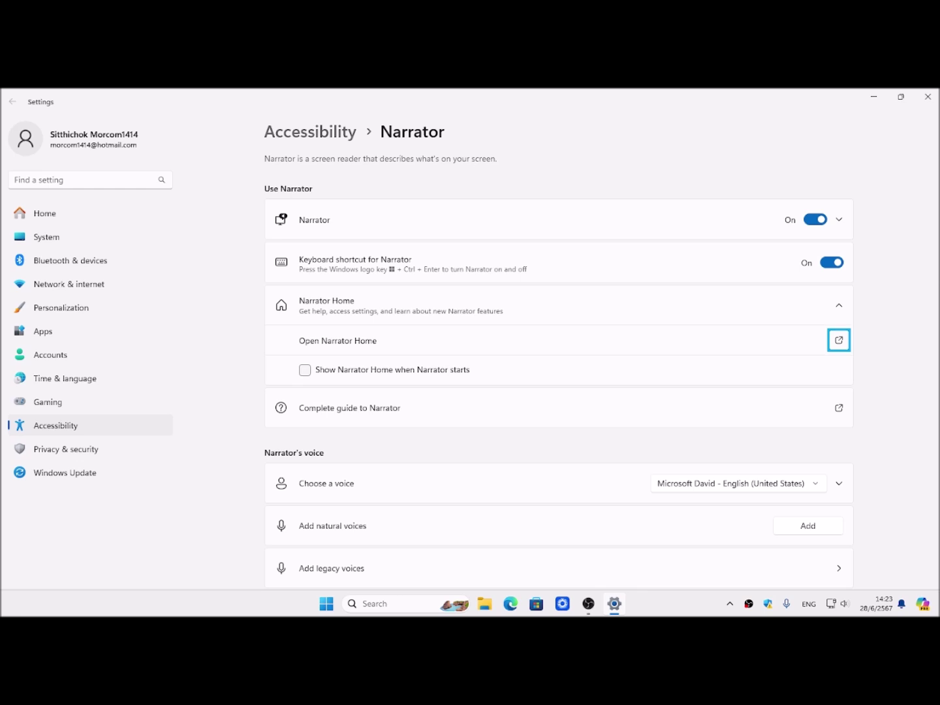
{"action": "key", "text": "Tab"}
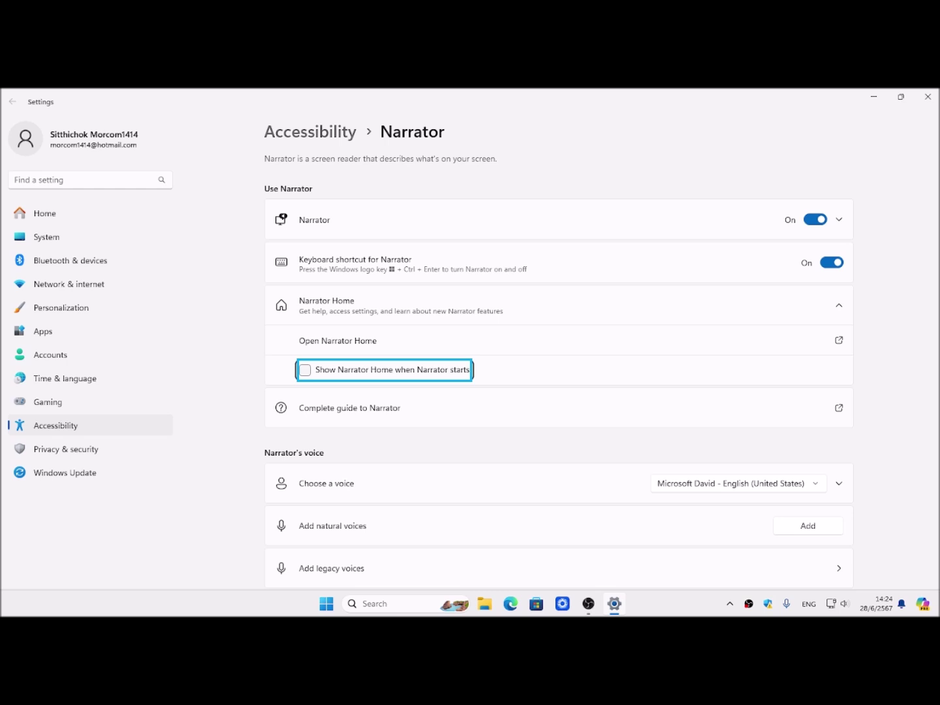
Step: Turn Narrator off while keeping its settings page open
{"action": "key", "text": "super+ctrl+Return"}
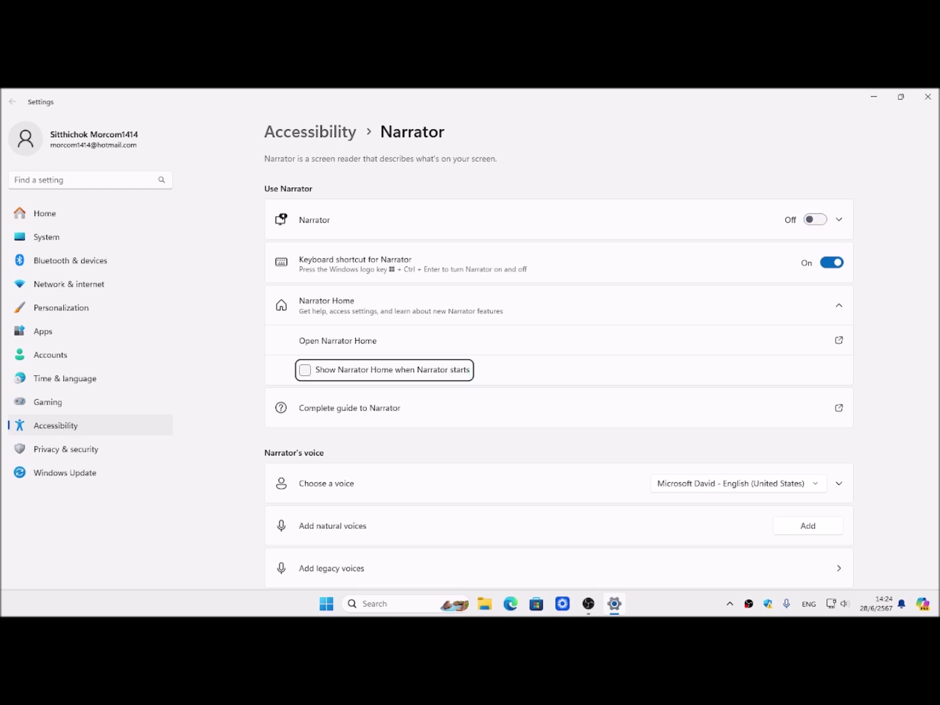